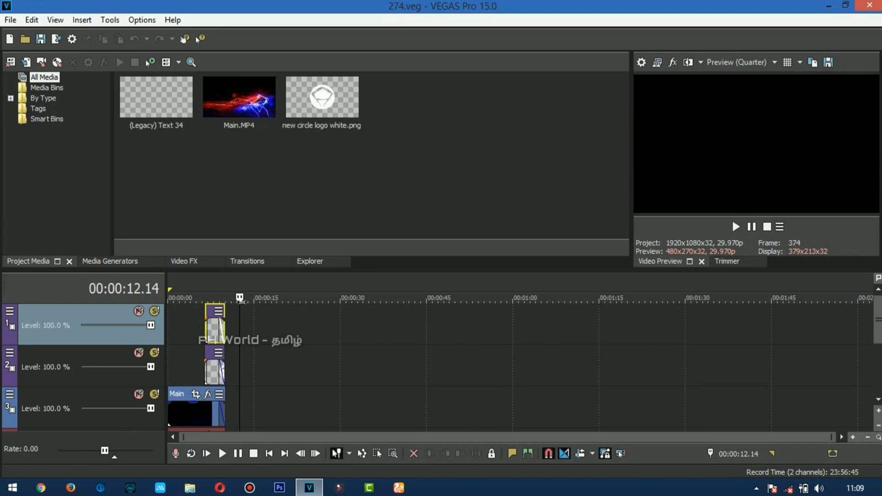
- Play back the intro project on the timeline and look over the available file and editing commands
{"action": "key", "text": "j"}
{"action": "key", "text": "space"}
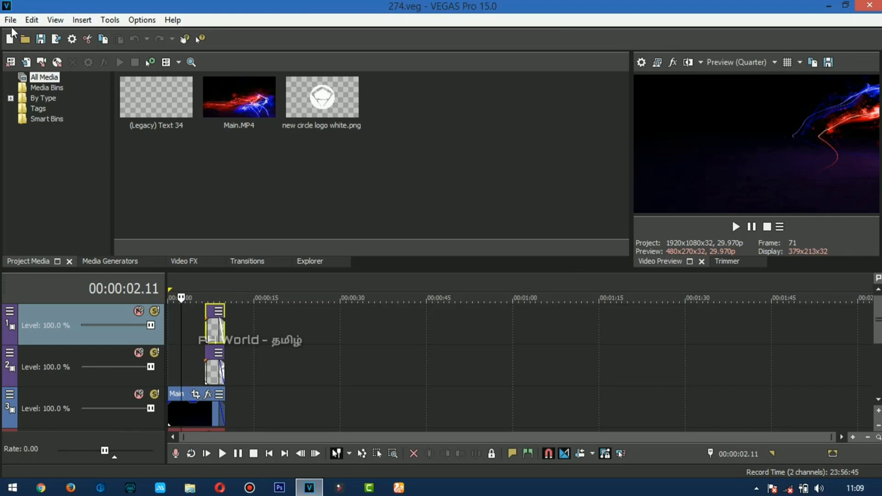
{"action": "left_click", "coordinate": [10, 20]}
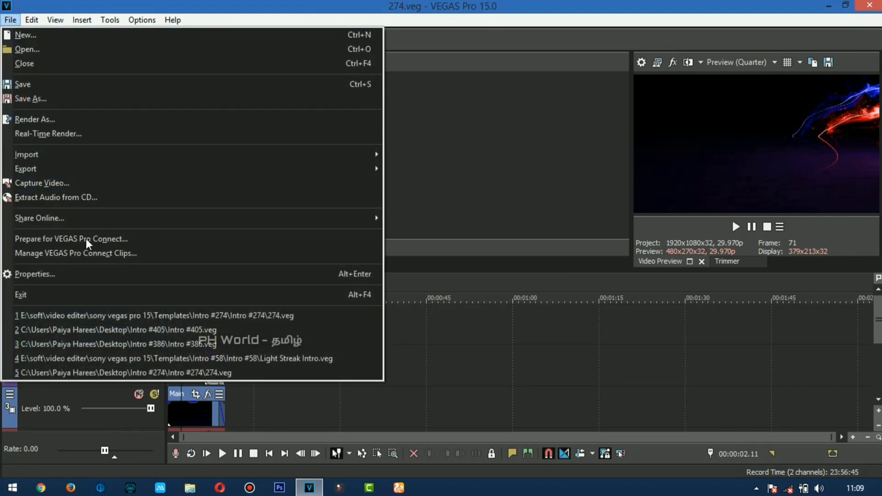
{"action": "left_click", "coordinate": [468, 151]}
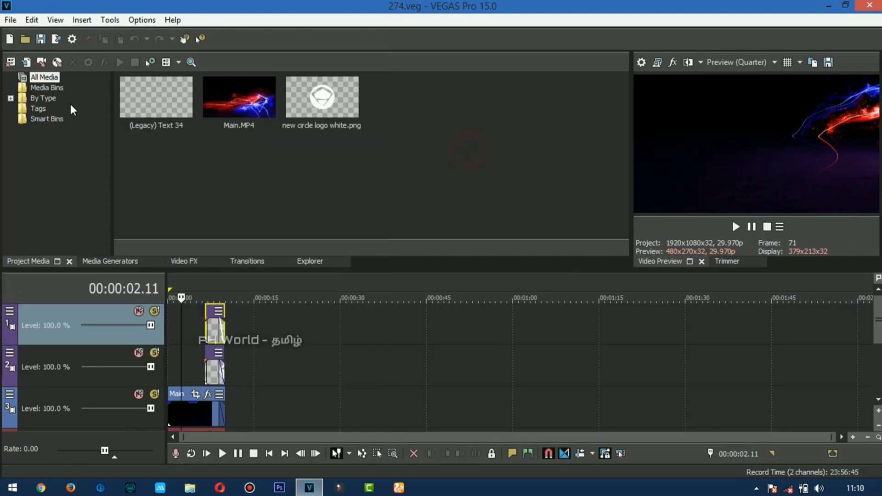
{"action": "left_click", "coordinate": [30, 25]}
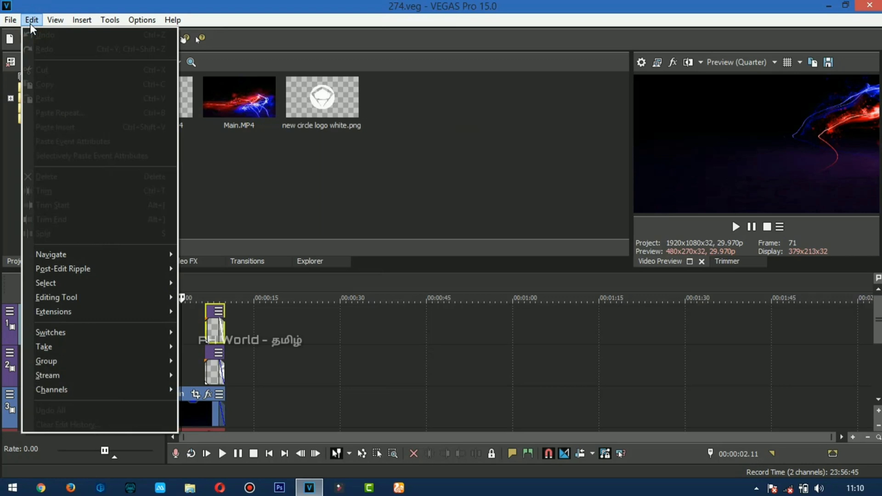
{"action": "left_click", "coordinate": [377, 202]}
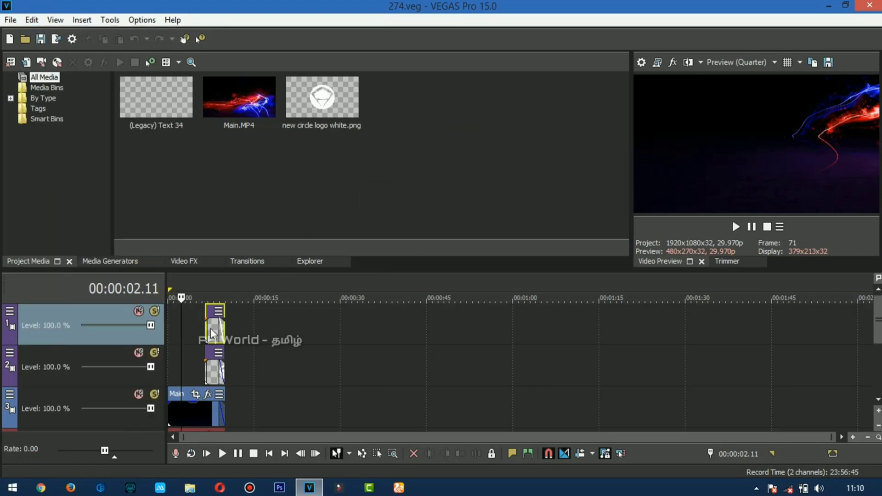
- Open the render settings and examine the templates offered for the MAGIX ProRes, MainConcept MPEG-1 and MainConcept MPEG-2 formats
{"action": "key", "text": "alt+f"}
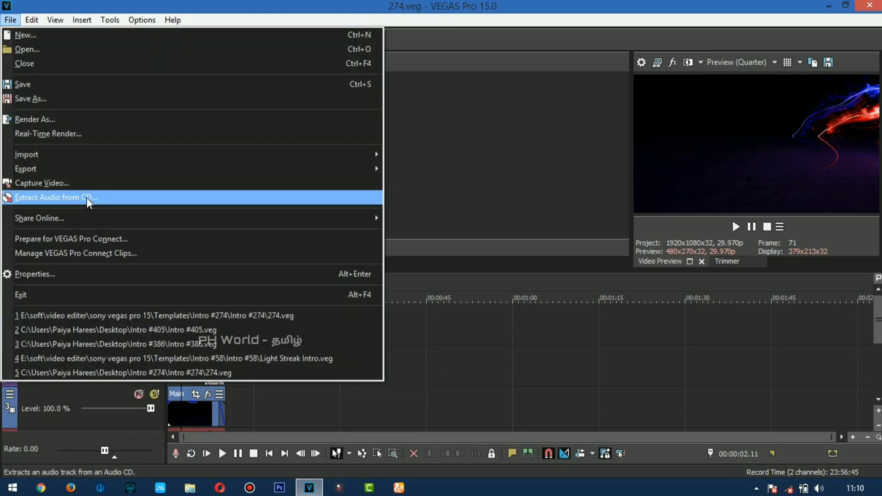
{"action": "left_click", "coordinate": [85, 122]}
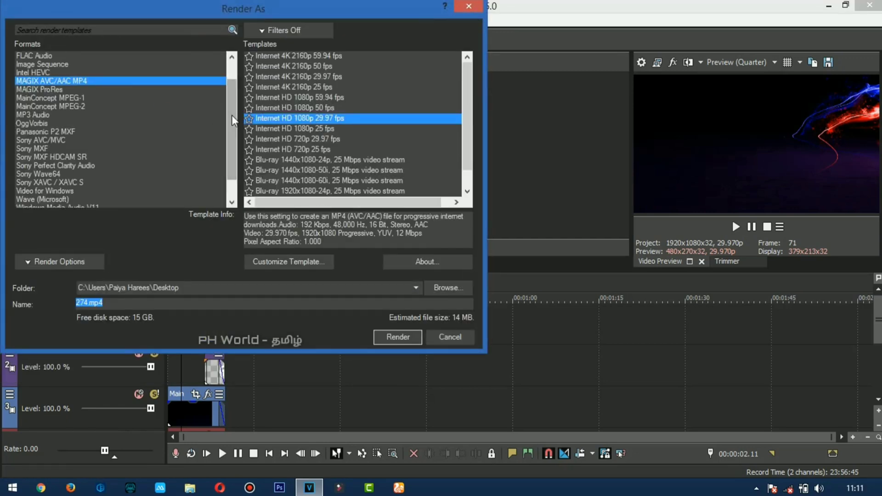
{"action": "left_click_drag", "start_coordinate": [232, 115], "coordinate": [232, 133]}
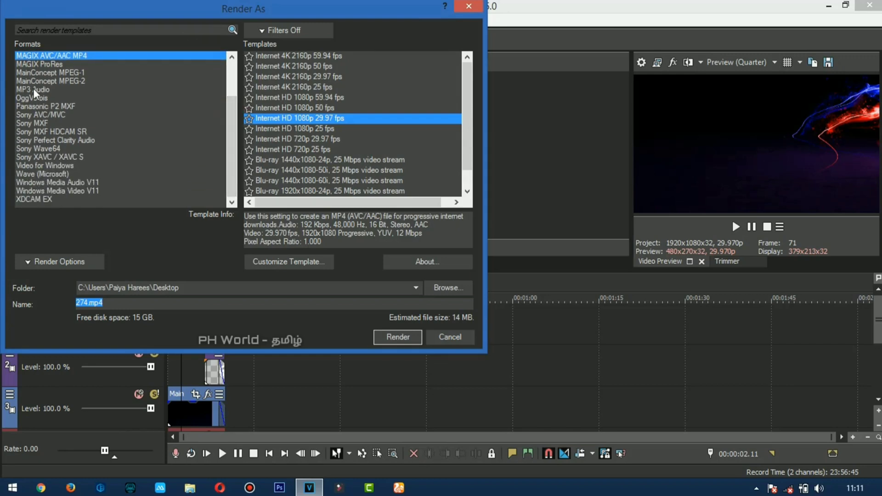
{"action": "left_click_drag", "start_coordinate": [231, 137], "coordinate": [230, 100]}
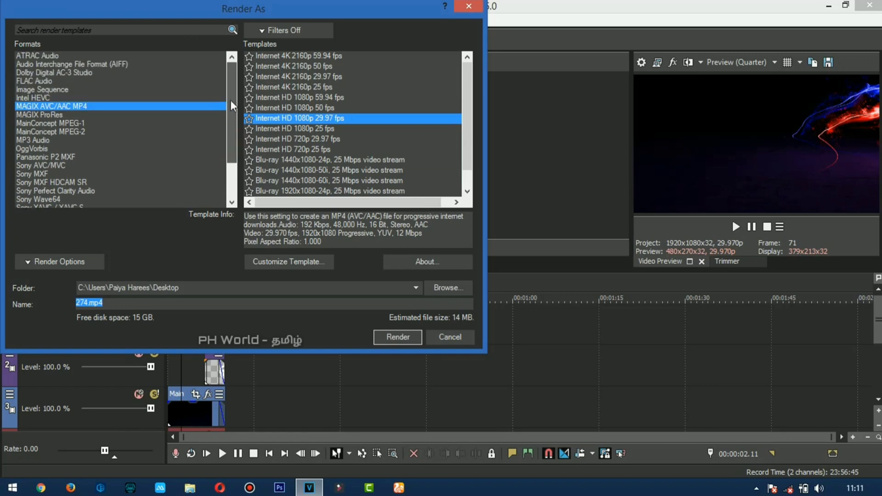
{"action": "left_click", "coordinate": [73, 114]}
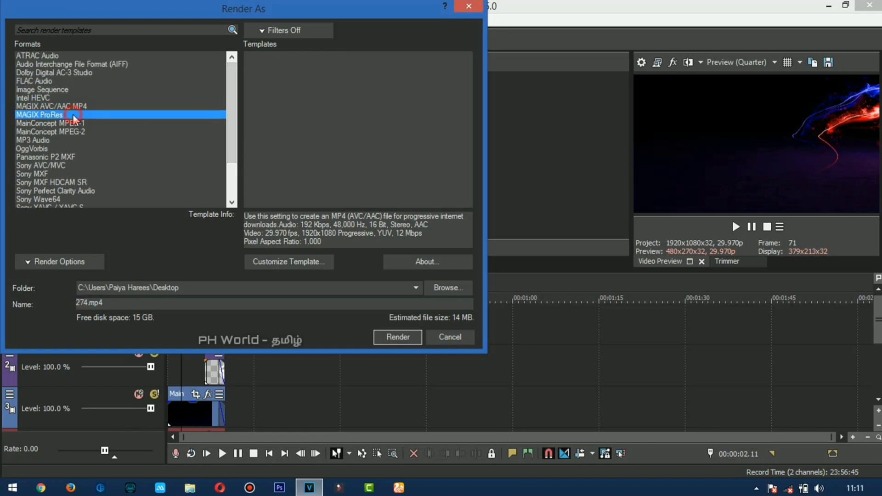
{"action": "left_click", "coordinate": [74, 123]}
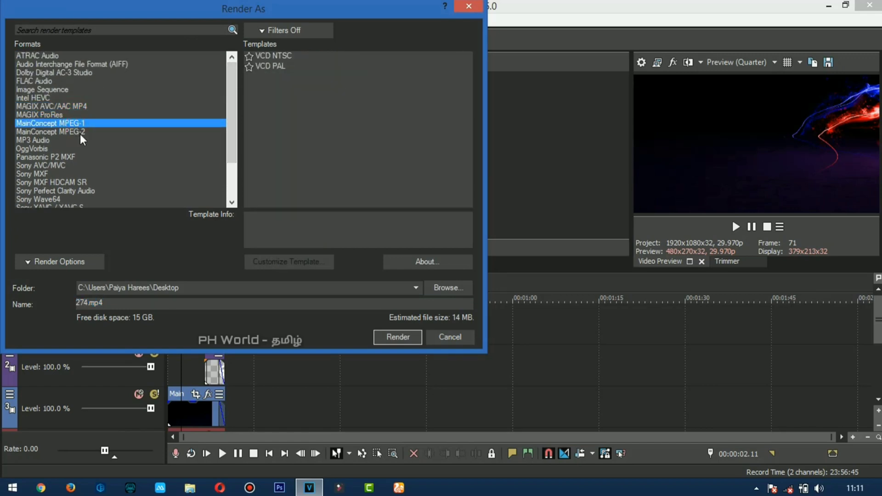
{"action": "left_click", "coordinate": [80, 134]}
{"action": "left_click", "coordinate": [79, 115]}
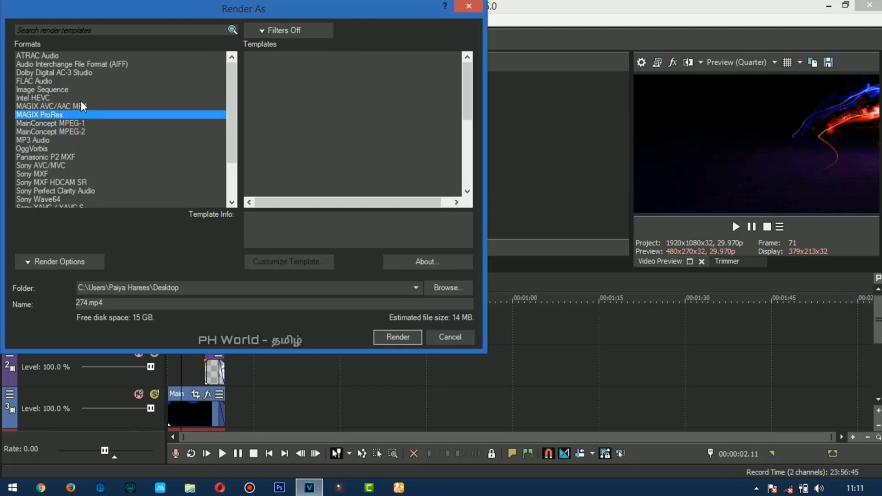
{"action": "left_click", "coordinate": [80, 99]}
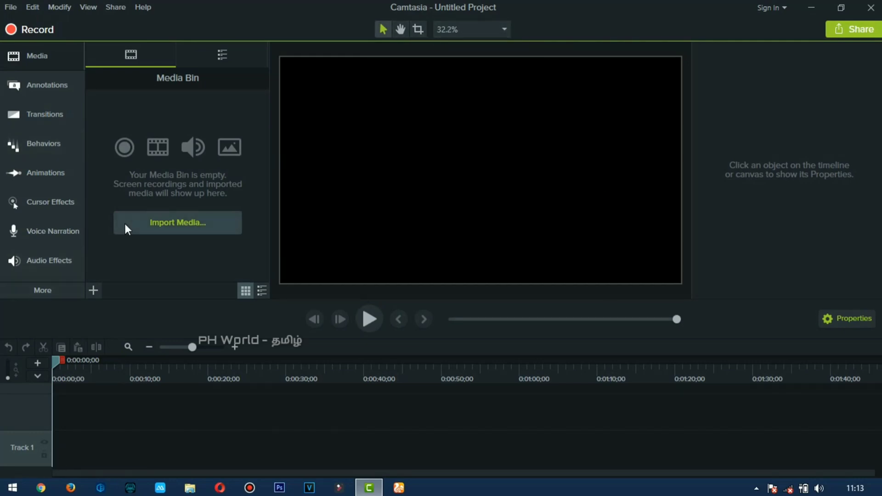
- In Camtasia, import the bandicam 2019-02-28 recording, place it on Track 1 and move the playhead to 0:00:06;04
{"action": "left_click", "coordinate": [189, 227]}
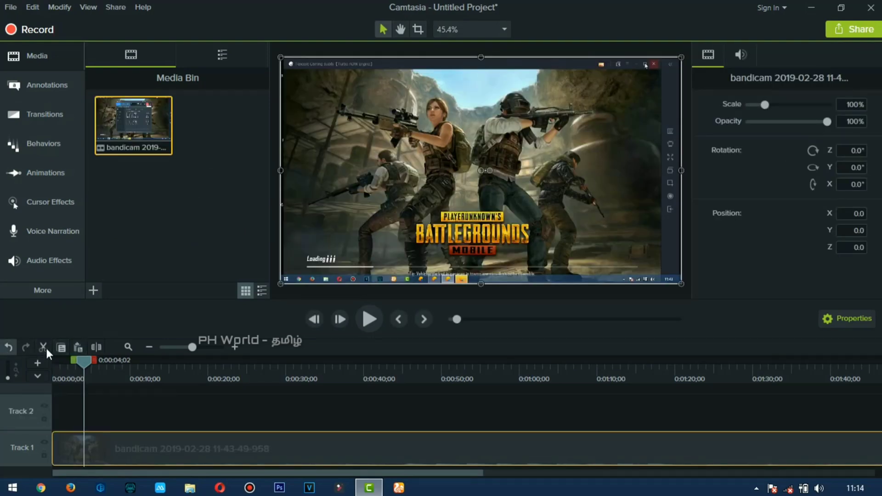
{"action": "mouse_move", "coordinate": [87, 360]}
{"action": "left_mouse_down"}
{"action": "mouse_move", "coordinate": [220, 376]}
{"action": "mouse_move", "coordinate": [99, 363]}
{"action": "left_mouse_up"}
{"action": "left_click", "coordinate": [179, 348]}
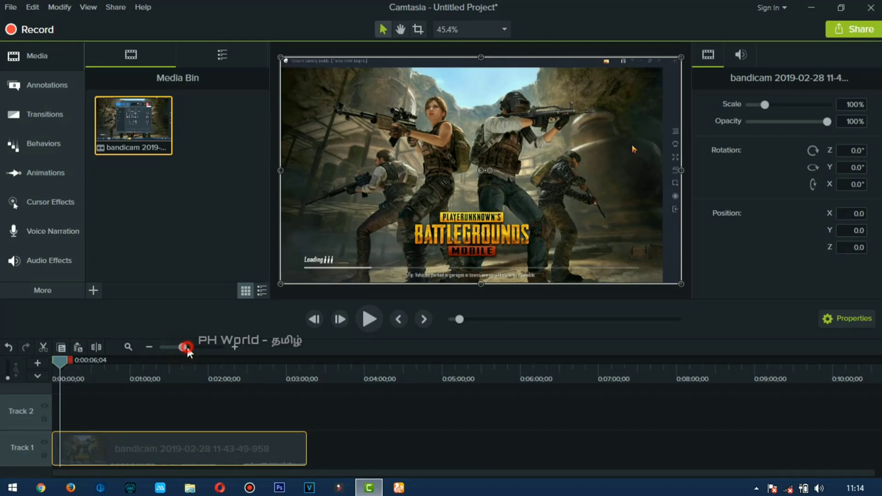
{"action": "left_click", "coordinate": [187, 347]}
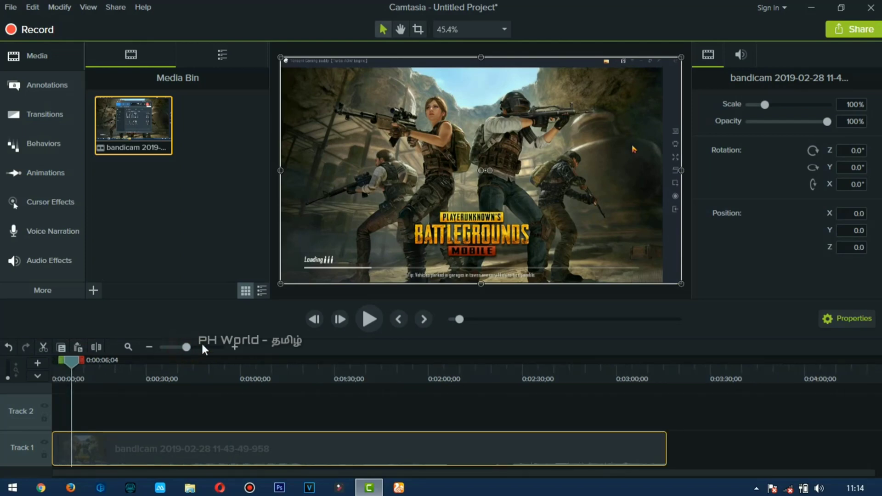
- Browse the available annotations, including the callouts, arrows and blur effects
{"action": "left_click", "coordinate": [46, 85]}
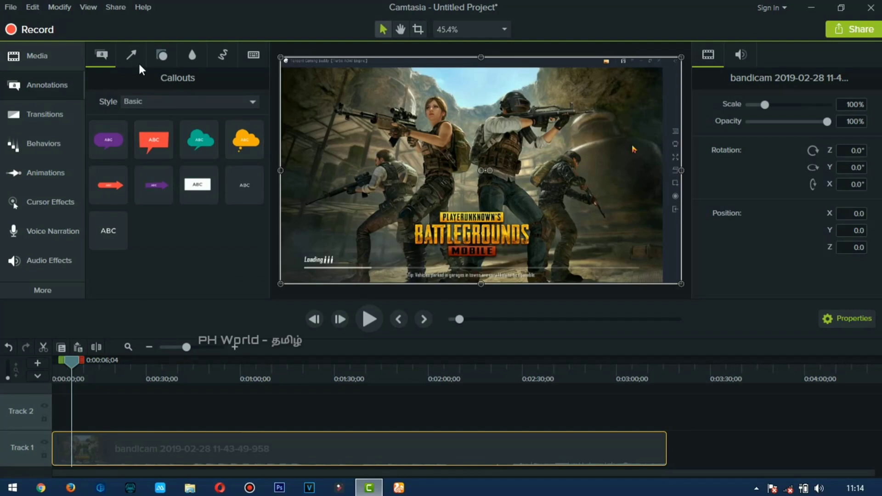
{"action": "left_click", "coordinate": [133, 57]}
{"action": "left_click", "coordinate": [192, 56]}
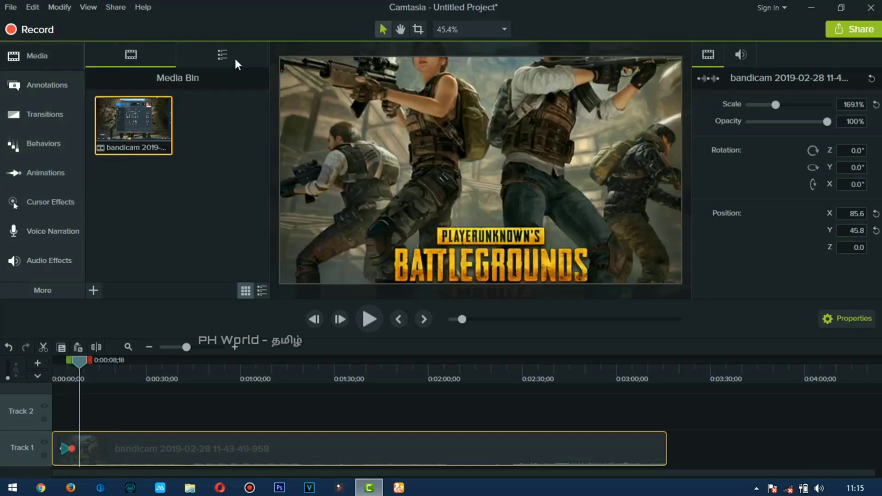
- Browse the library's Motion Graphics - Intro Clips and preview the redtrianglescroll clip
{"action": "left_click", "coordinate": [235, 60]}
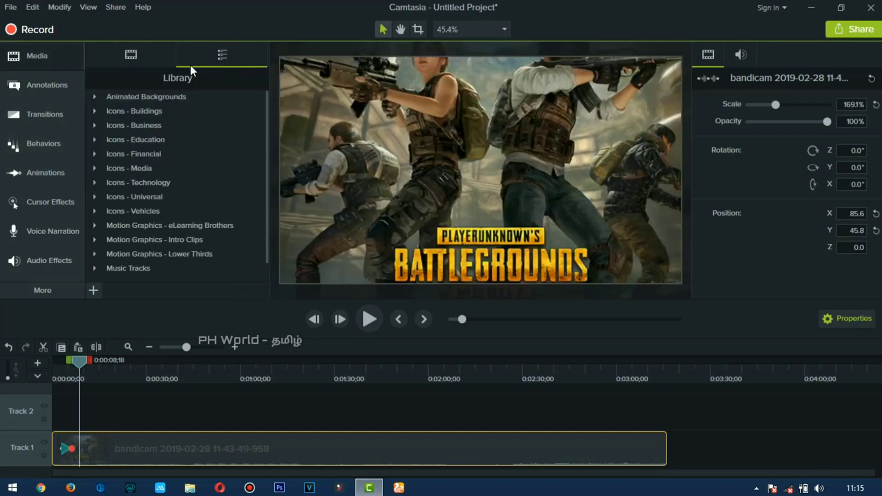
{"action": "scroll", "coordinate": [143, 193], "scroll_direction": "down", "scroll_amount": 1}
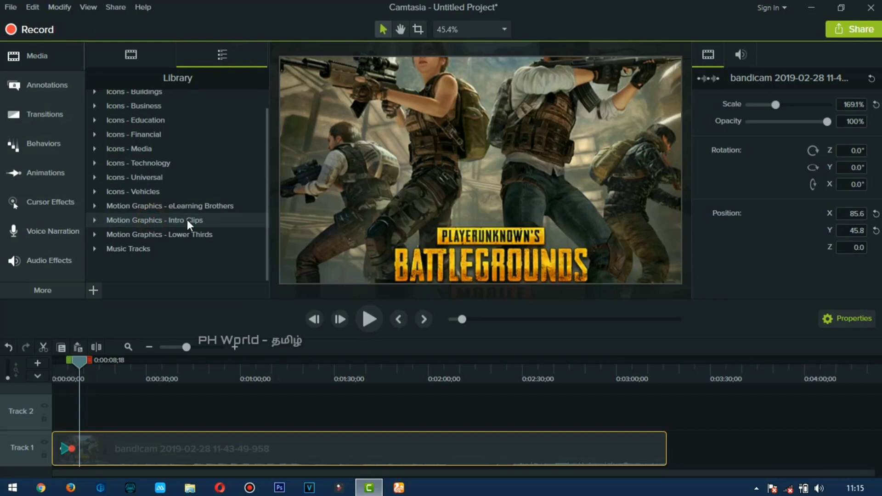
{"action": "left_click", "coordinate": [92, 222]}
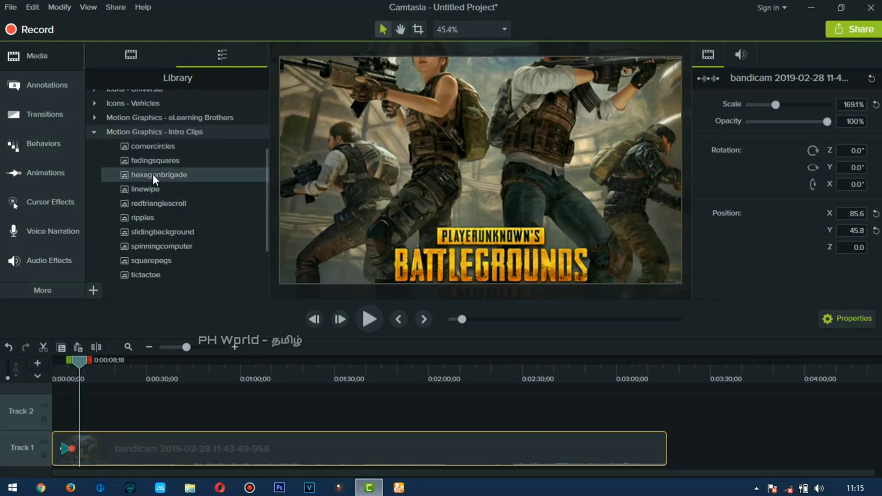
{"action": "double_click", "coordinate": [158, 202]}
{"action": "left_click", "coordinate": [236, 201]}
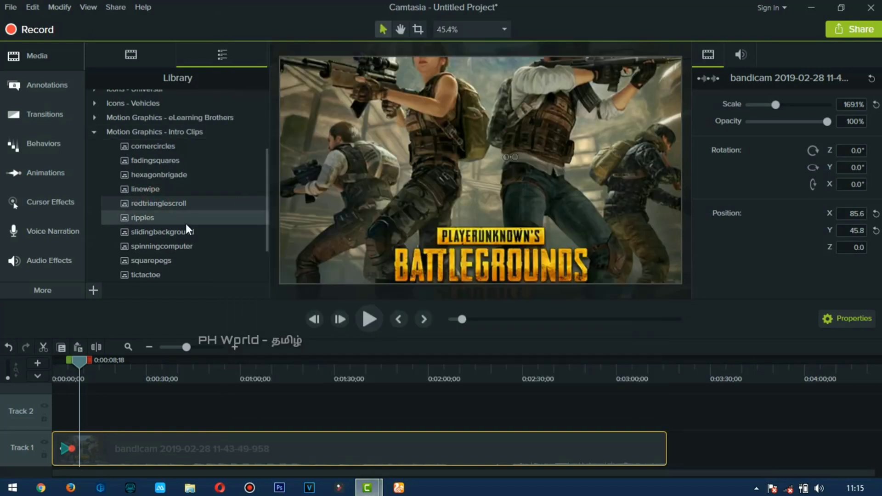
{"action": "double_click", "coordinate": [180, 207]}
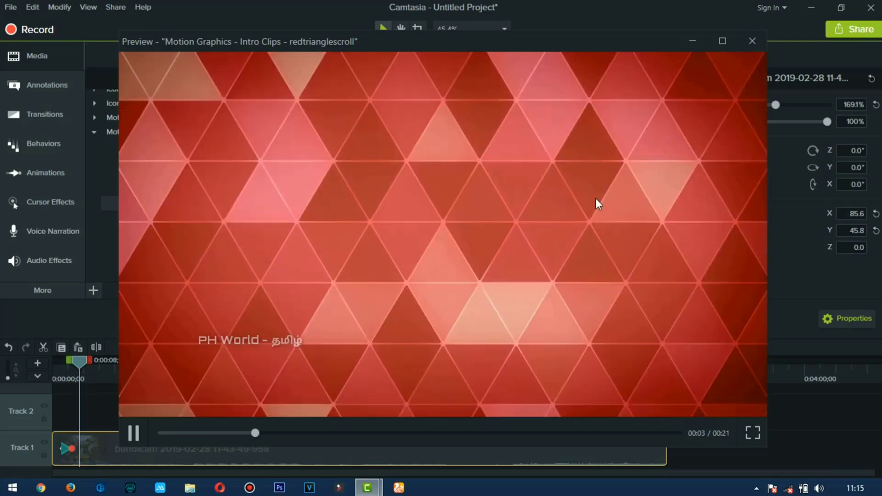
{"action": "left_click", "coordinate": [751, 42]}
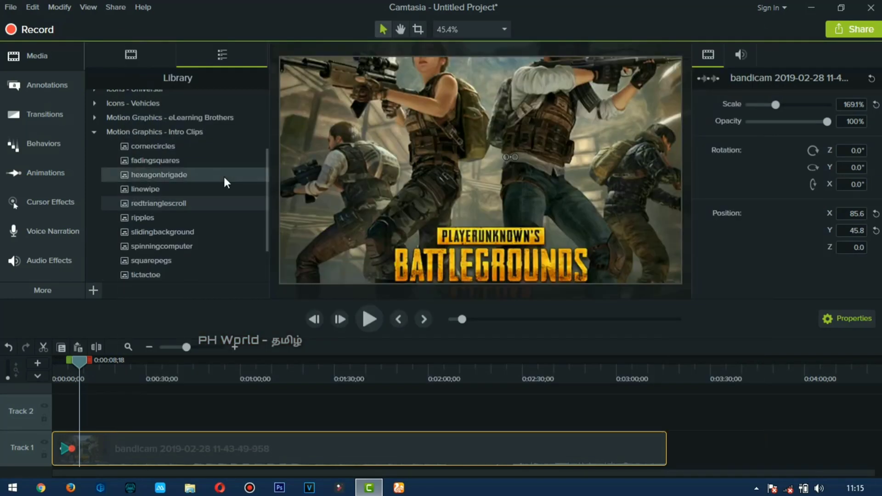
{"action": "left_click", "coordinate": [173, 189]}
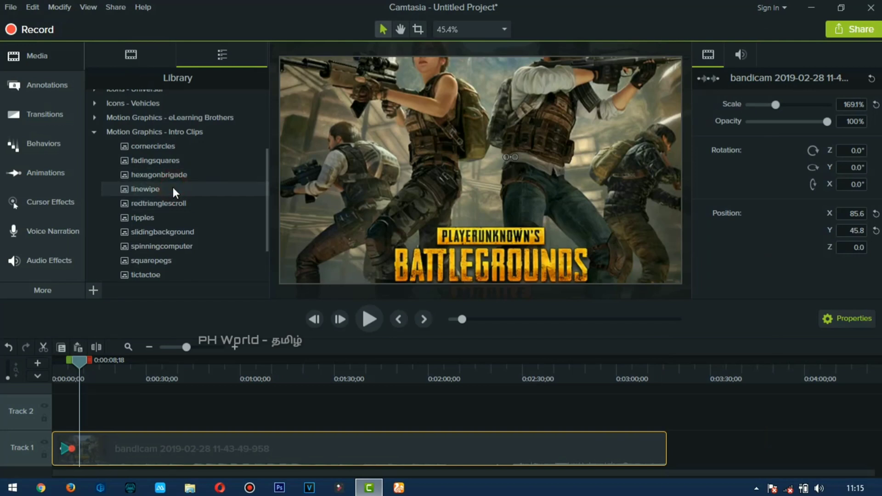
- Look through the cursor effects, voice narration options and audio effects
{"action": "left_click", "coordinate": [49, 202]}
{"action": "left_click", "coordinate": [56, 233]}
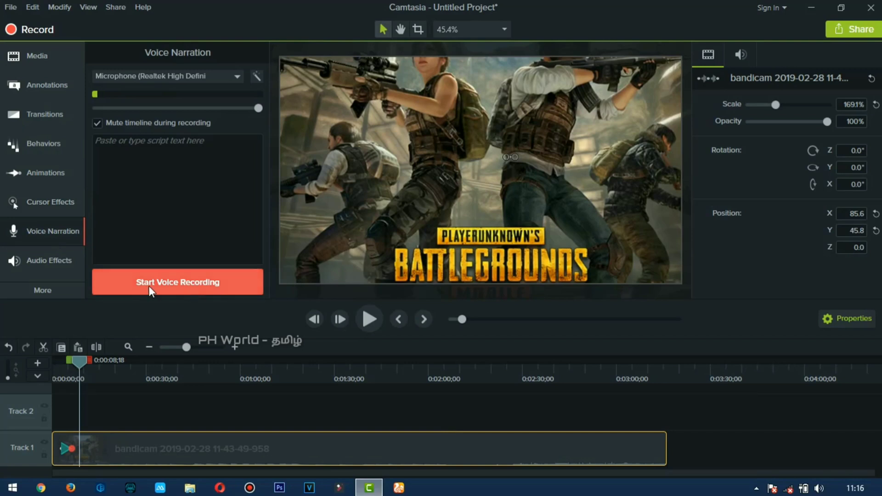
{"action": "left_click", "coordinate": [49, 257]}
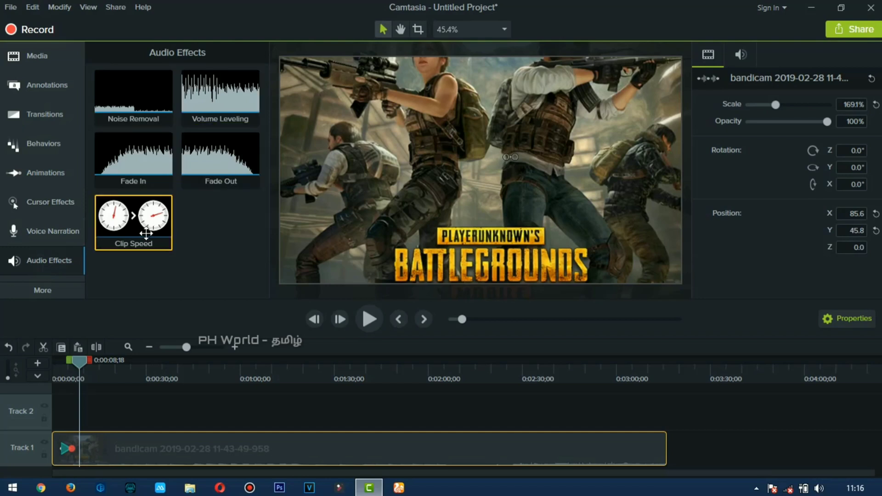
- Try to produce the project as a local file with the MP4 only (up to 1080p) preset, and cancel the rendering
{"action": "left_click", "coordinate": [847, 26]}
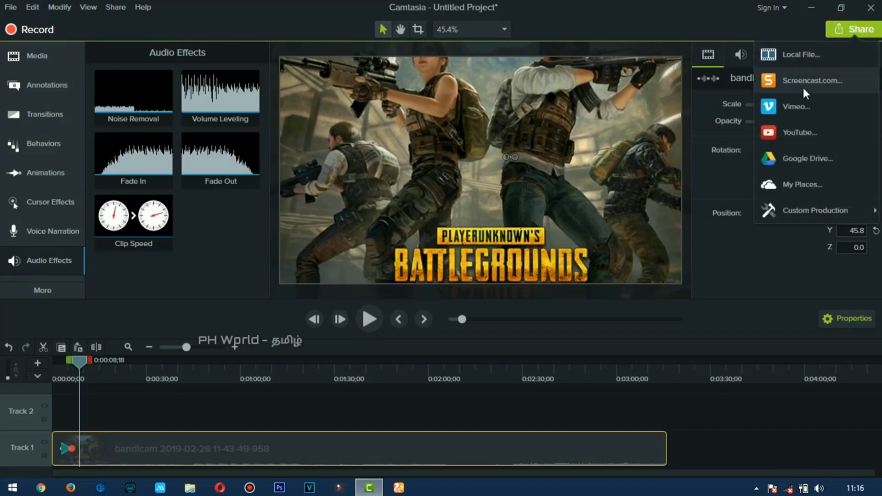
{"action": "left_click", "coordinate": [811, 56]}
{"action": "left_click", "coordinate": [572, 129]}
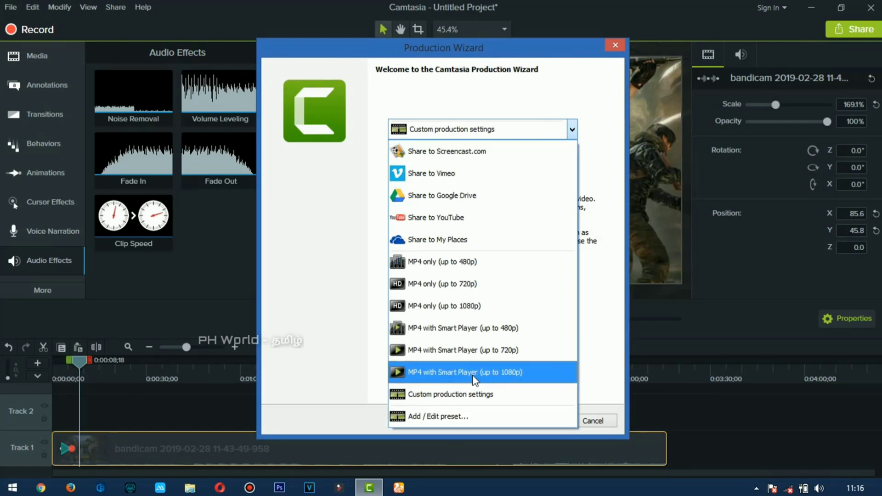
{"action": "left_click", "coordinate": [446, 307]}
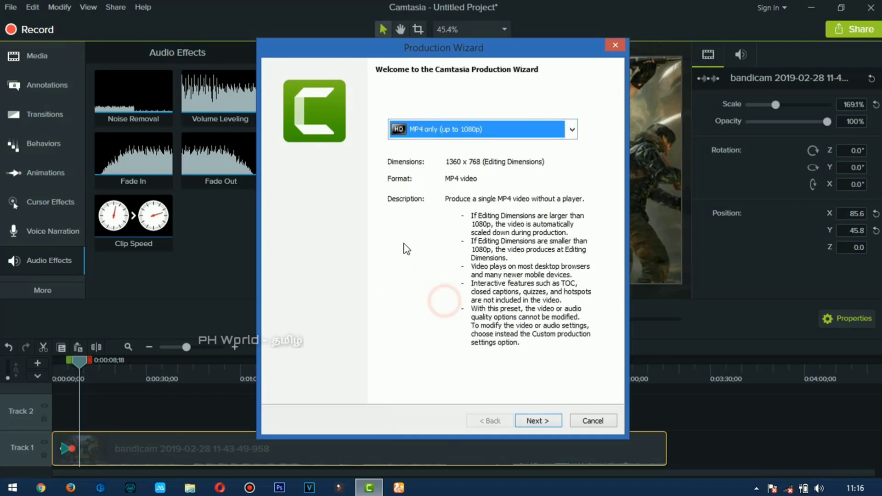
{"action": "left_click", "coordinate": [539, 421]}
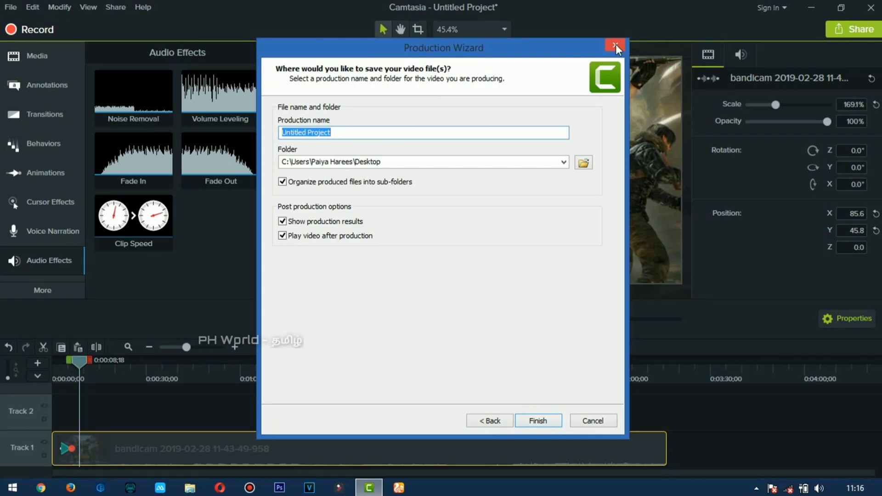
{"action": "left_click", "coordinate": [555, 419]}
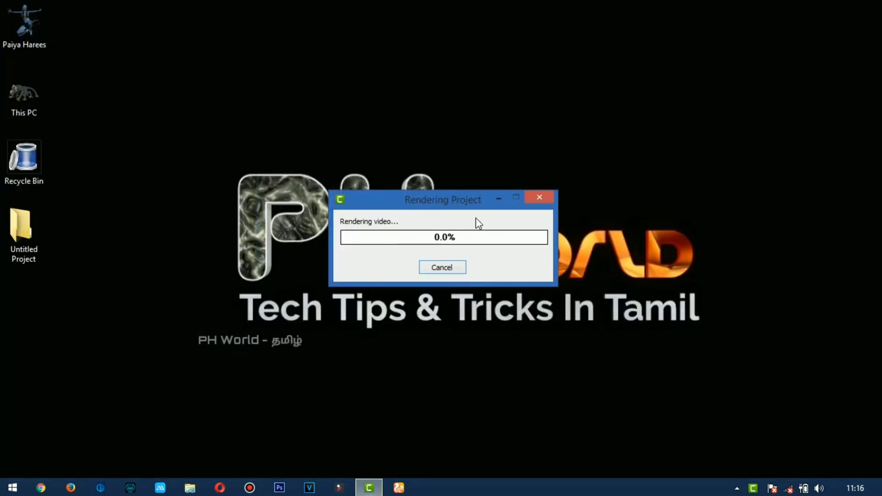
{"action": "left_click", "coordinate": [445, 268]}
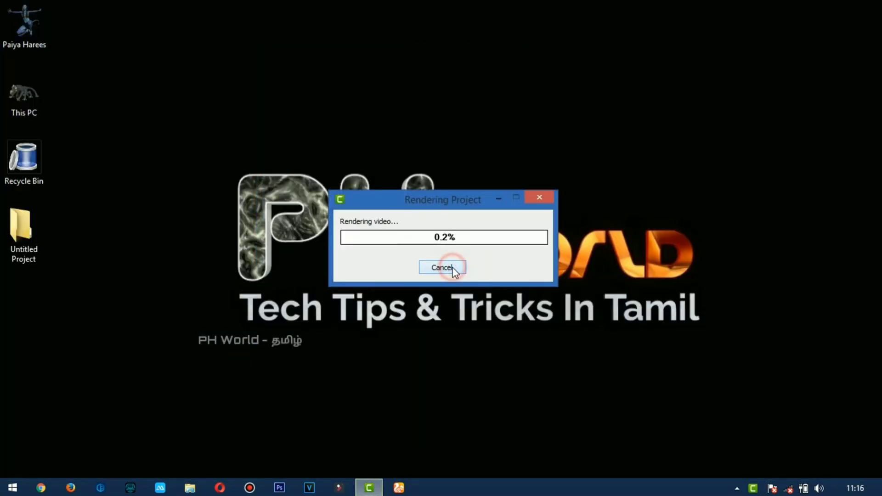
{"action": "left_click", "coordinate": [448, 289]}
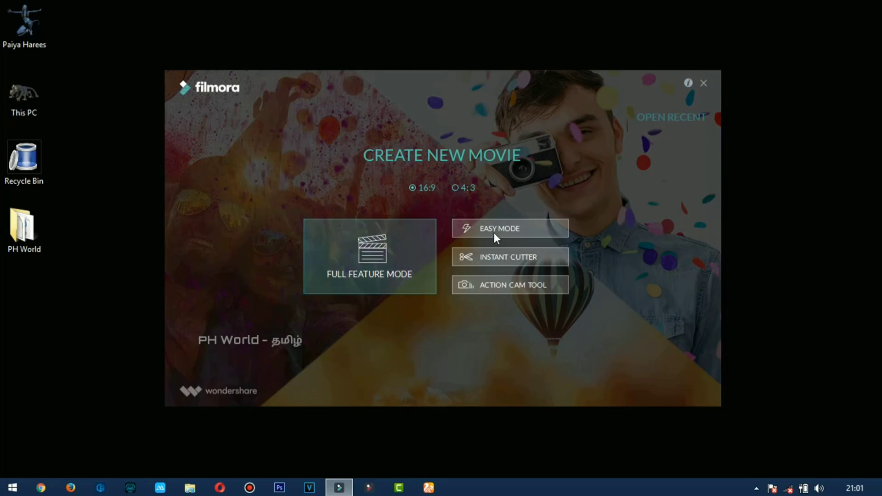
- Switch to Filmora and start a new 16:9 movie in full feature mode
{"action": "left_click", "coordinate": [366, 244]}
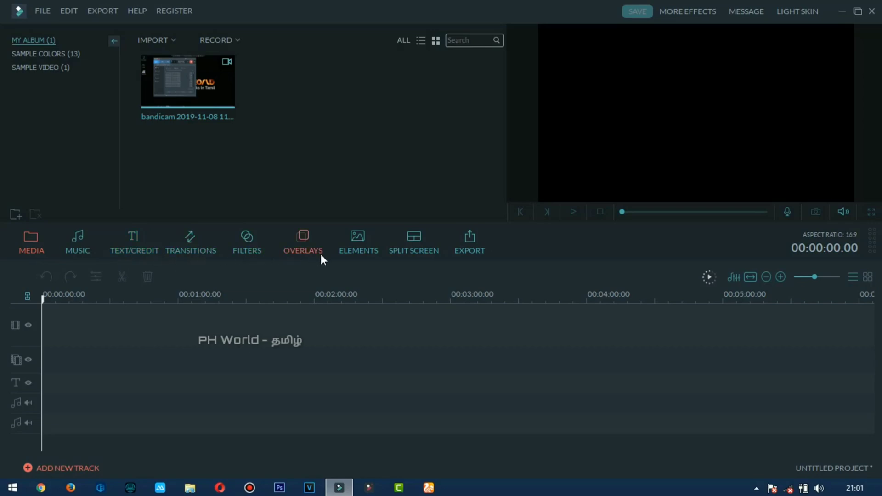
- Look through the music, text/credit, transitions, filters, overlays, elements and split screen libraries
{"action": "left_click", "coordinate": [82, 252]}
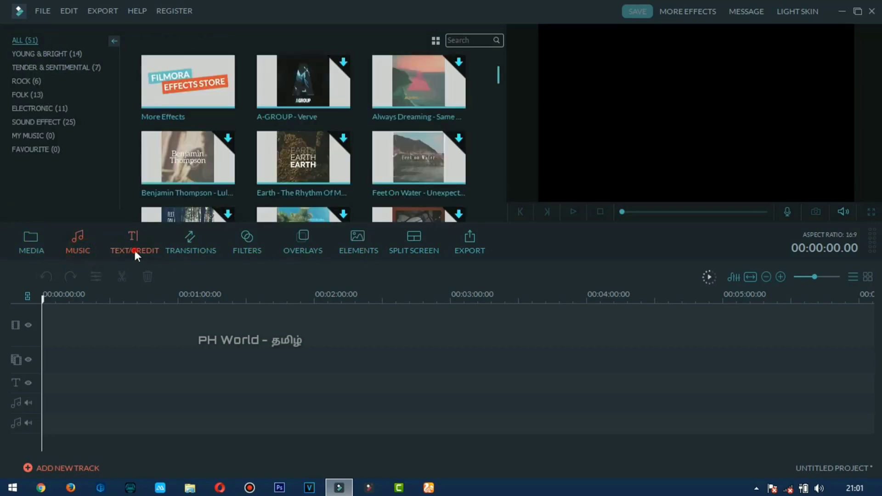
{"action": "left_click", "coordinate": [134, 248]}
{"action": "left_click", "coordinate": [197, 248]}
{"action": "left_click", "coordinate": [255, 245]}
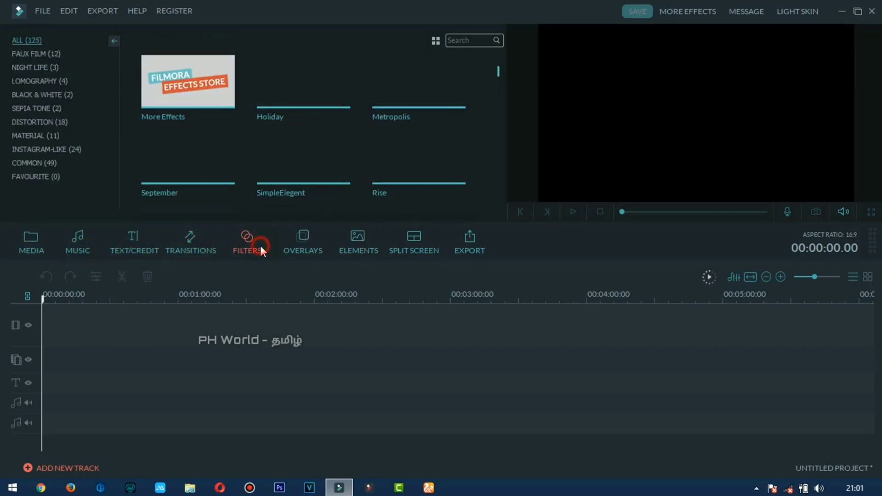
{"action": "left_click", "coordinate": [294, 247]}
{"action": "left_click", "coordinate": [349, 244]}
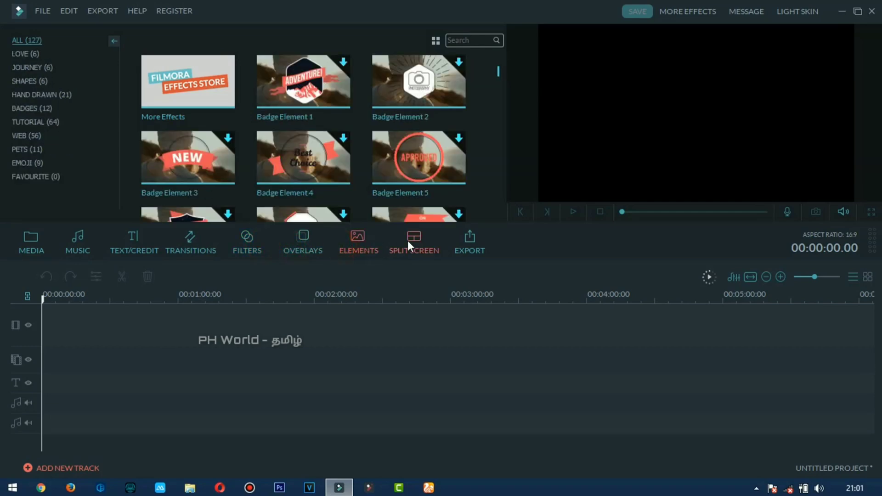
{"action": "left_click", "coordinate": [408, 241]}
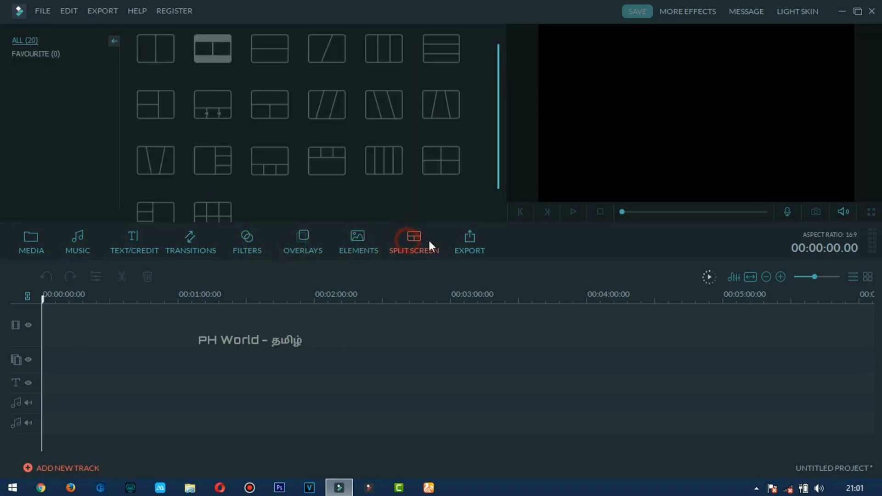
- Split the bandicam clip from the media album on the video track at 00:01:17.10 and delete the part before the cut
{"action": "left_click", "coordinate": [29, 243]}
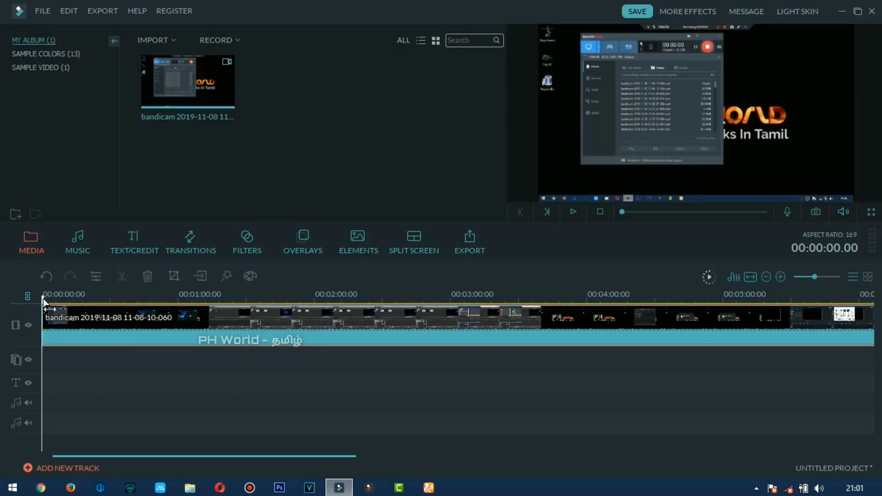
{"action": "left_click_drag", "start_coordinate": [46, 303], "coordinate": [218, 299]}
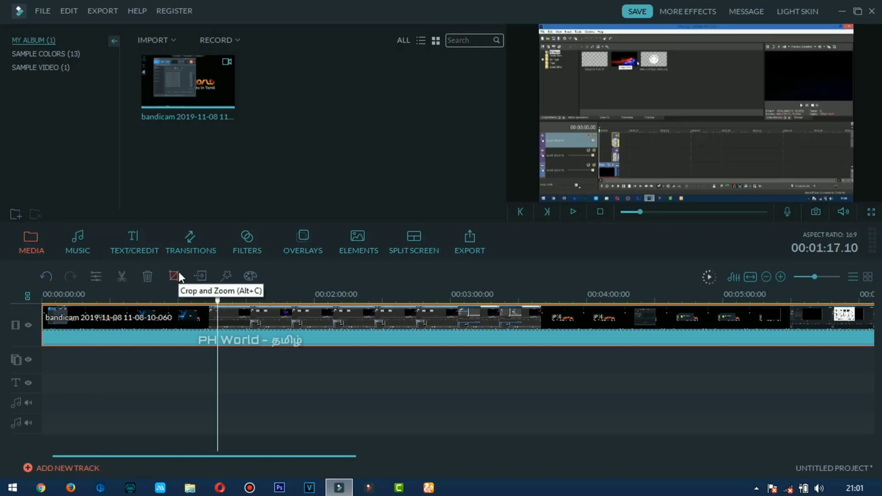
{"action": "left_click", "coordinate": [123, 277]}
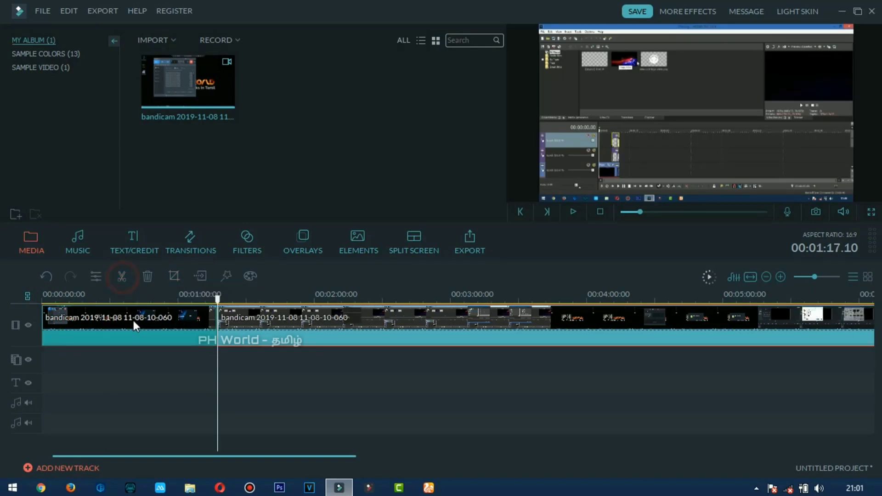
{"action": "left_click", "coordinate": [132, 319]}
{"action": "left_click", "coordinate": [149, 279]}
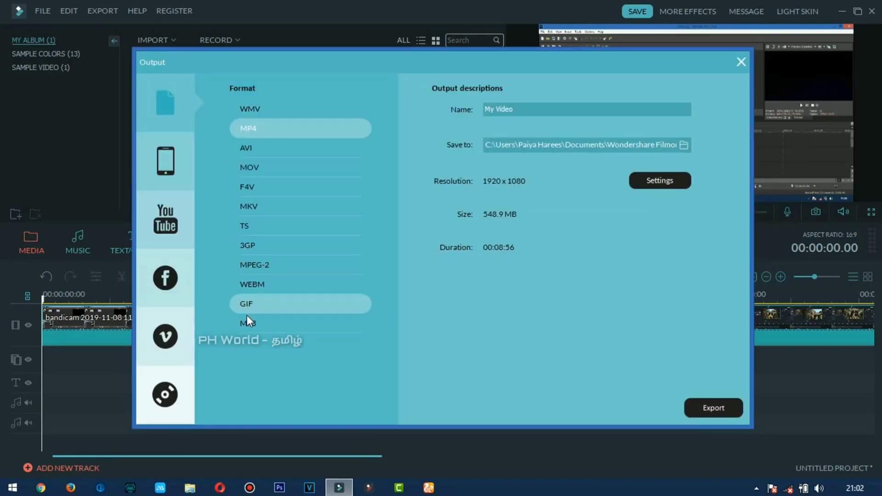
- Look through the export options for devices and YouTube, and return to the local file formats
{"action": "left_click", "coordinate": [168, 155]}
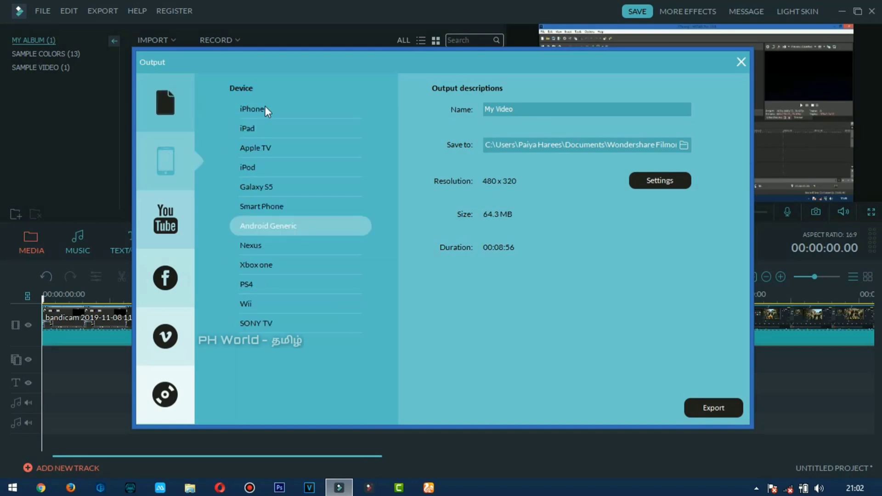
{"action": "left_click", "coordinate": [171, 224]}
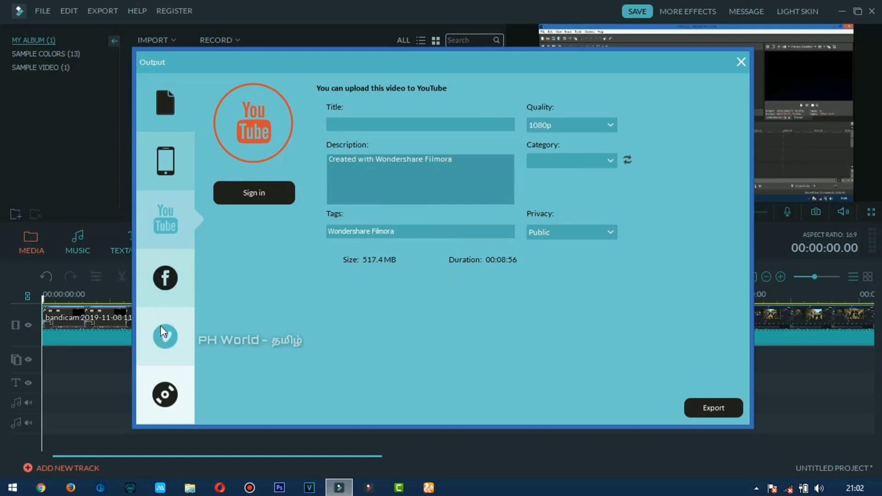
{"action": "left_click", "coordinate": [174, 101]}
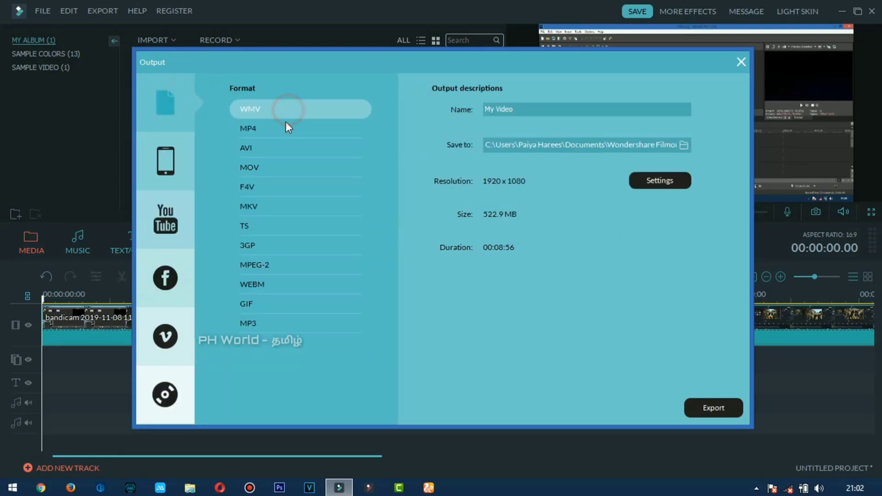
- Examine the MP4 export settings with the Good and Best quality presets, discard them, and leave the export and the editor
{"action": "left_click", "coordinate": [286, 129]}
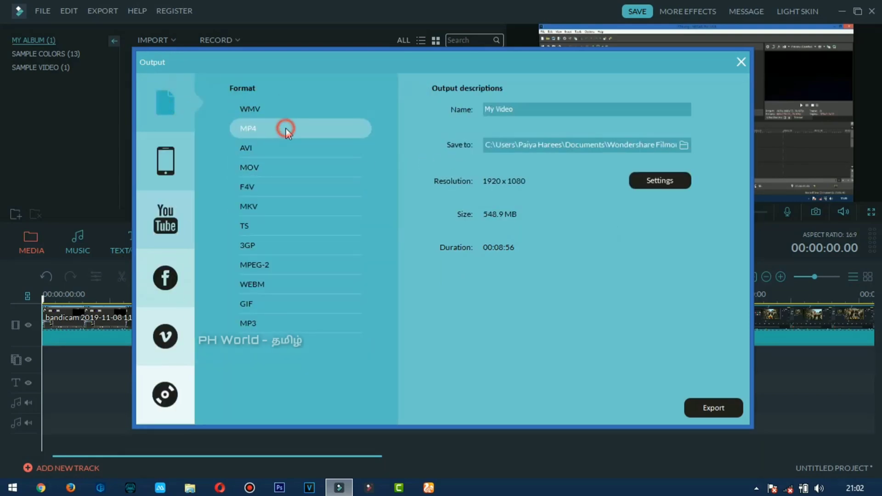
{"action": "left_click", "coordinate": [643, 181]}
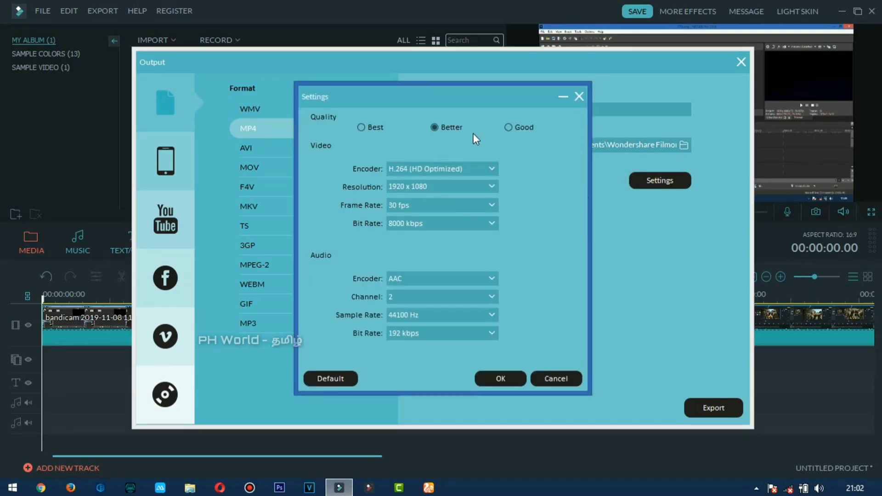
{"action": "left_click", "coordinate": [508, 128]}
{"action": "left_click", "coordinate": [361, 127]}
{"action": "left_click", "coordinate": [579, 97]}
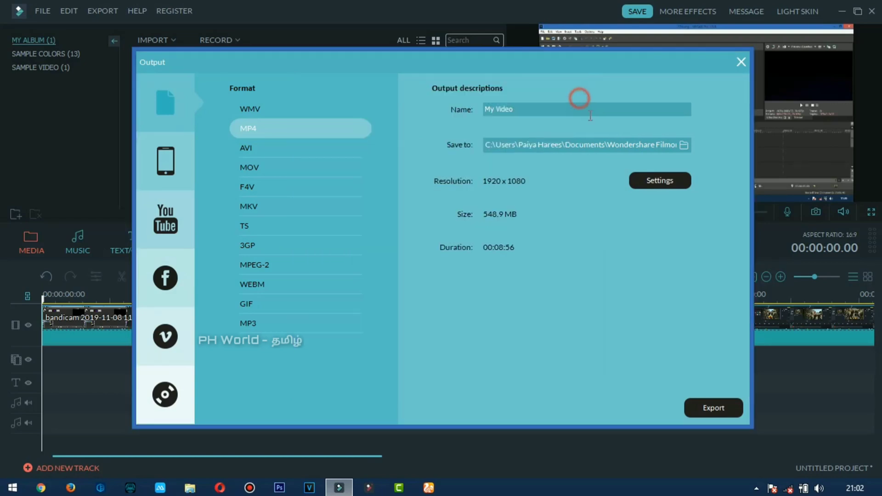
{"action": "left_click", "coordinate": [740, 62]}
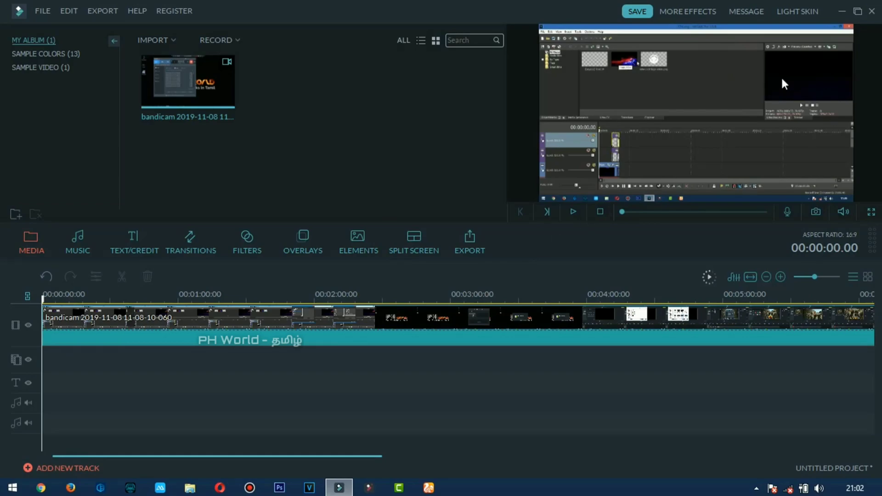
{"action": "left_click", "coordinate": [840, 11]}
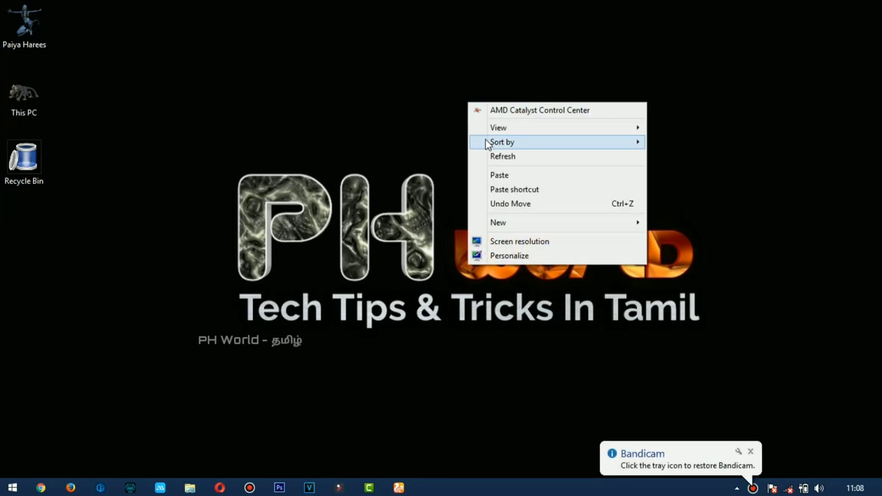
{"action": "left_click", "coordinate": [488, 151]}
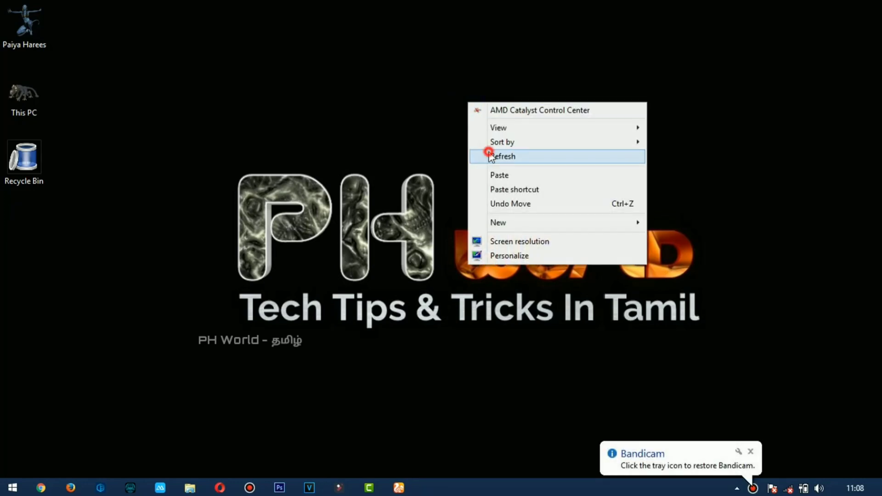
{"action": "right_click", "coordinate": [470, 91]}
{"action": "left_click", "coordinate": [490, 145]}
{"action": "right_click", "coordinate": [465, 71]}
{"action": "left_click", "coordinate": [478, 125]}
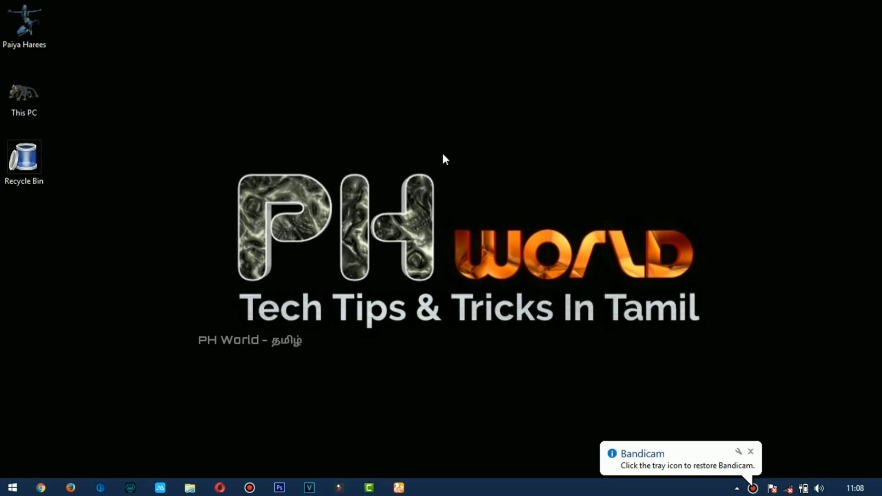
{"action": "right_click", "coordinate": [450, 135]}
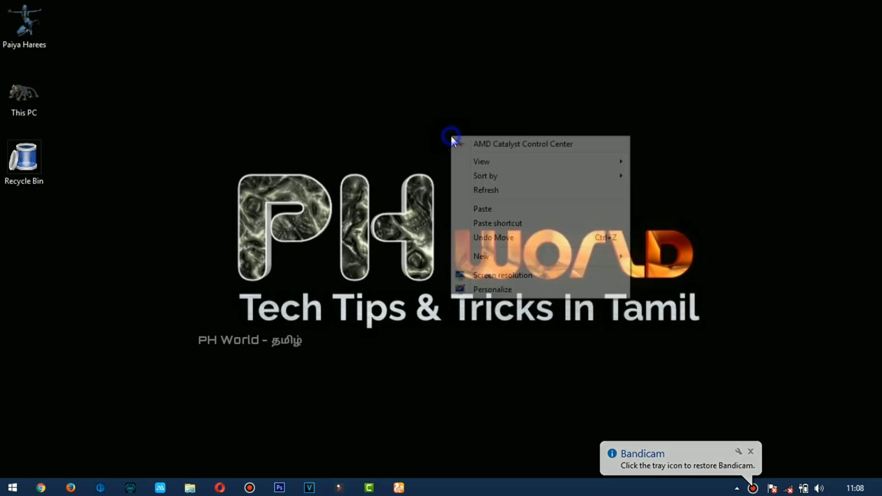
{"action": "left_click", "coordinate": [486, 190]}
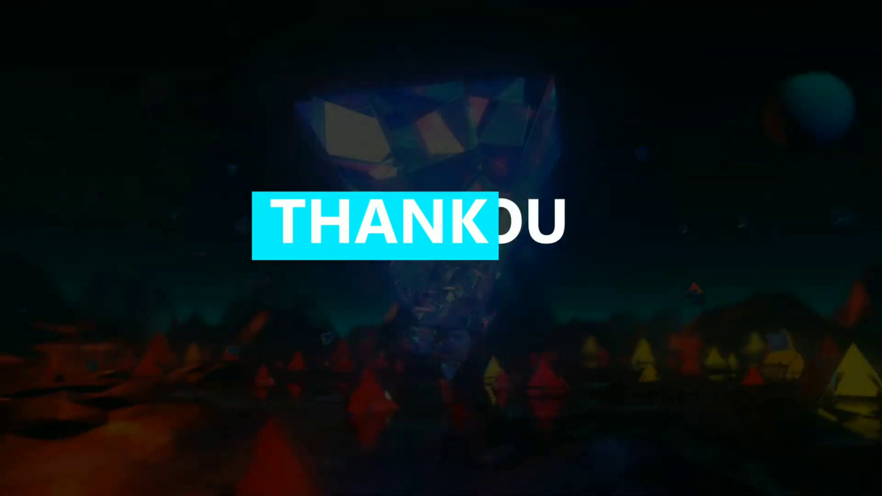